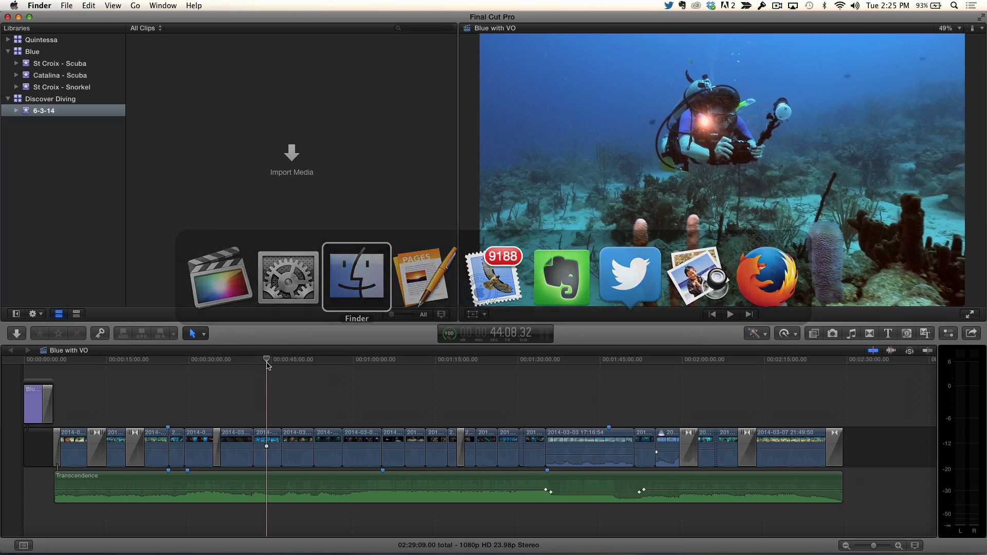
Step: Hide Final Cut Pro, open the Ripple Underwater desktop folder and widen its column for full names
key("super+alt+h")
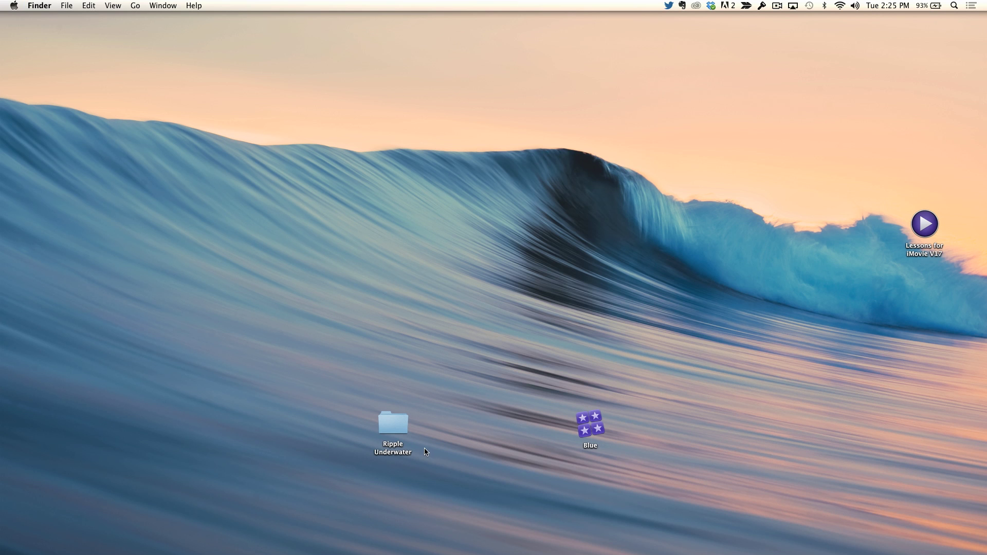
left_click_drag(403, 423, 425, 268)
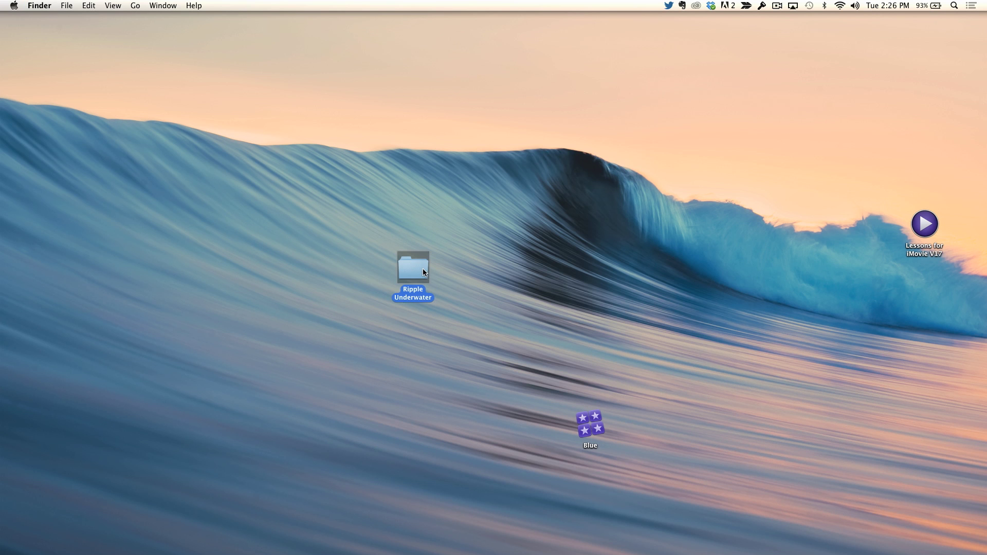
double_click(423, 268)
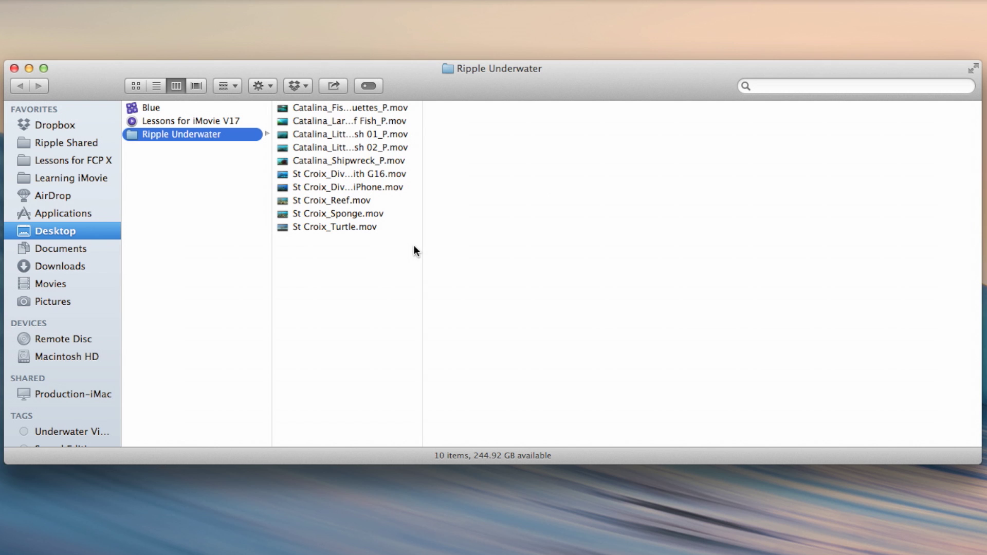
left_click_drag(421, 246, 540, 251)
Step: Preview Catalina_Fish Silhouettes_P.mov and the next clips down the list
left_click(319, 107)
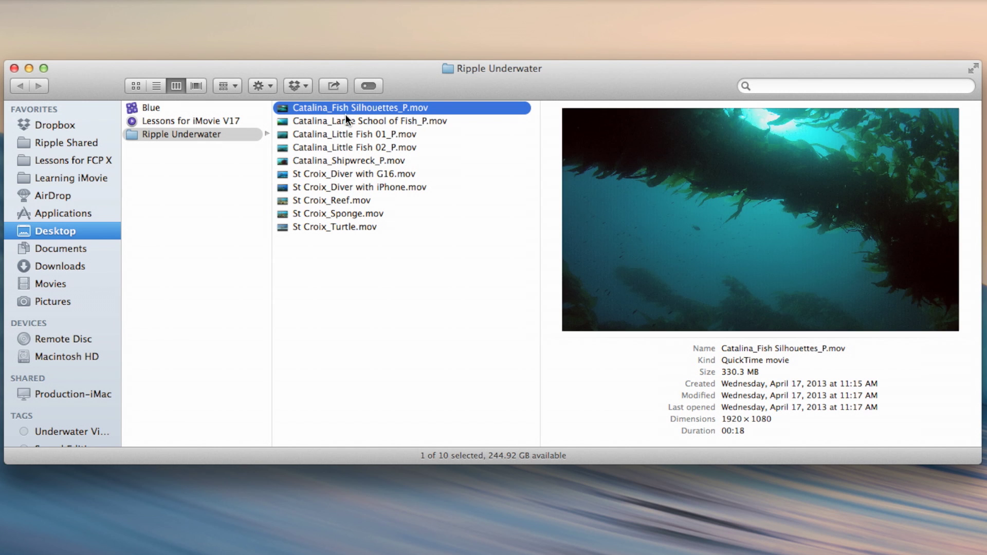
key("Down")
key("Down")
key("Down")
key("Down")
key("Down")
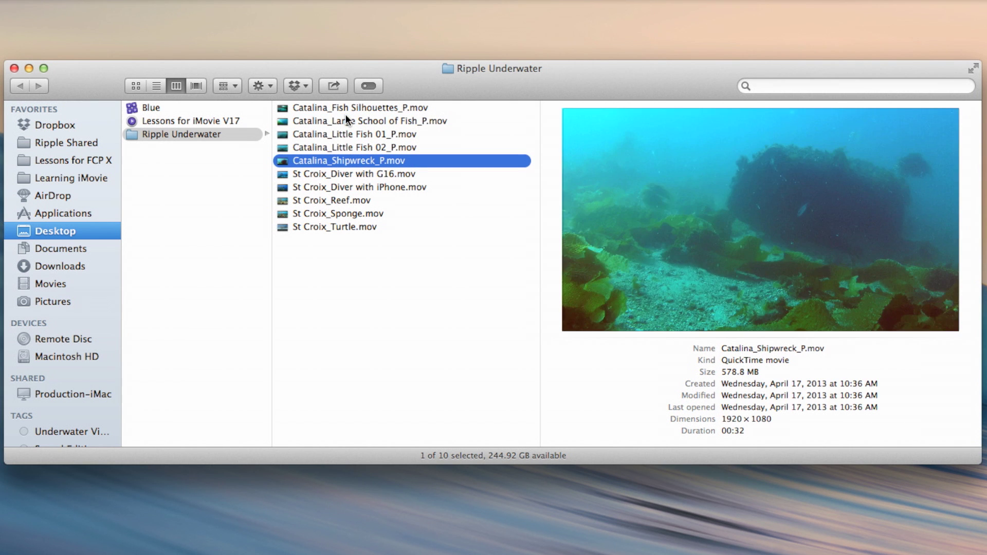
key("Down")
key("Down")
key("Down")
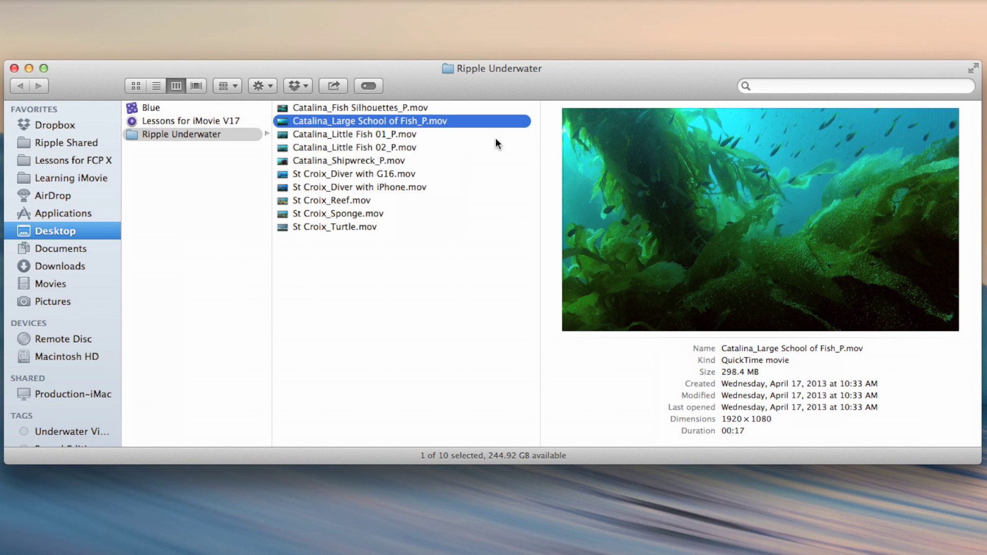
Step: Select both Catalina Little Fish clips, St Croix_Sponge.mov and St Croix_Turtle.mov
left_click(384, 133)
left_click(380, 121)
left_click(376, 134, "shift")
left_click(365, 212)
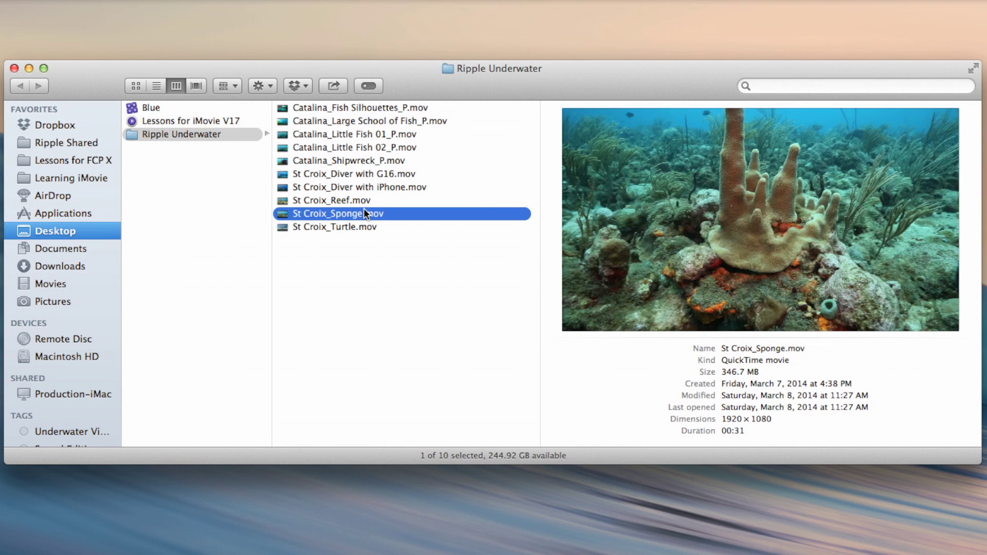
left_click(362, 227)
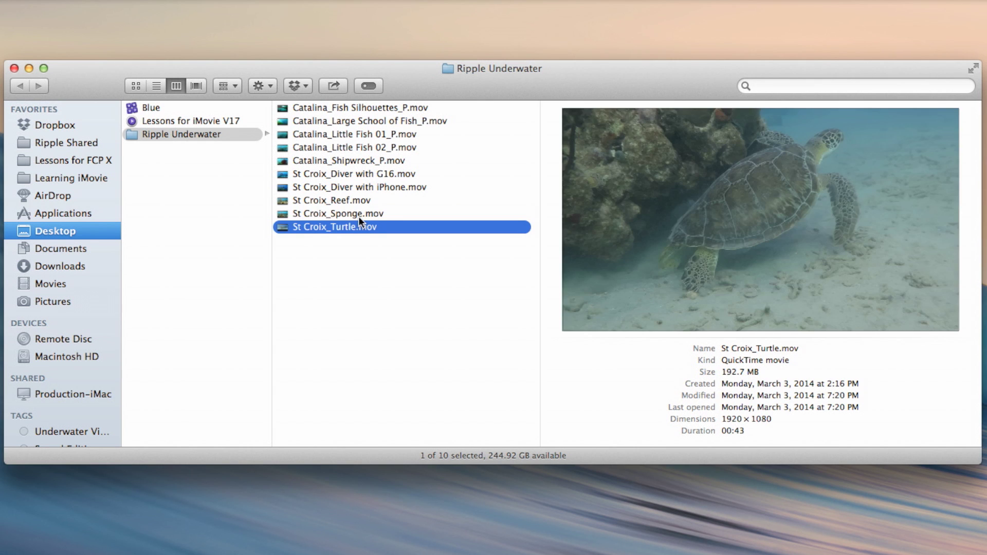
left_click(358, 214, "super")
left_click(348, 148, "super")
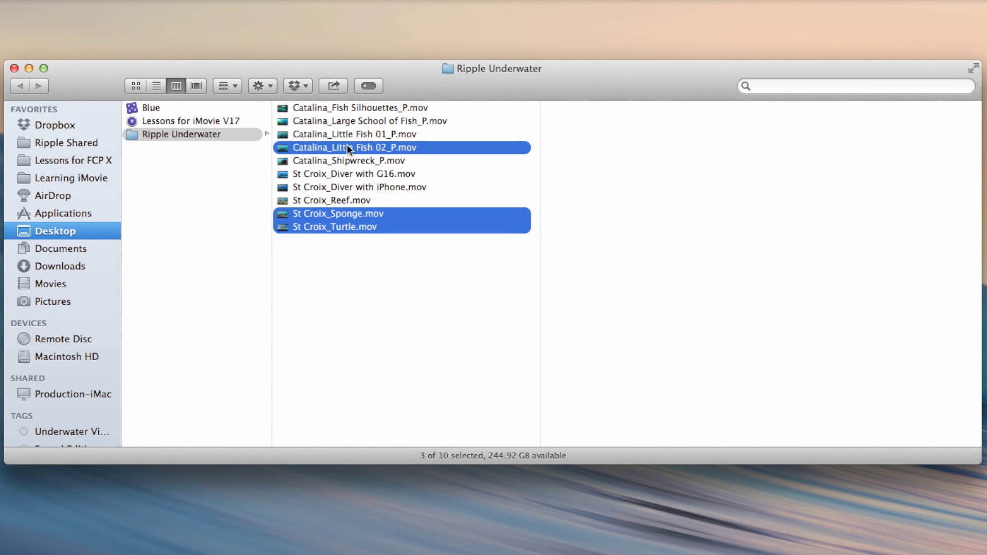
left_click(341, 135, "super")
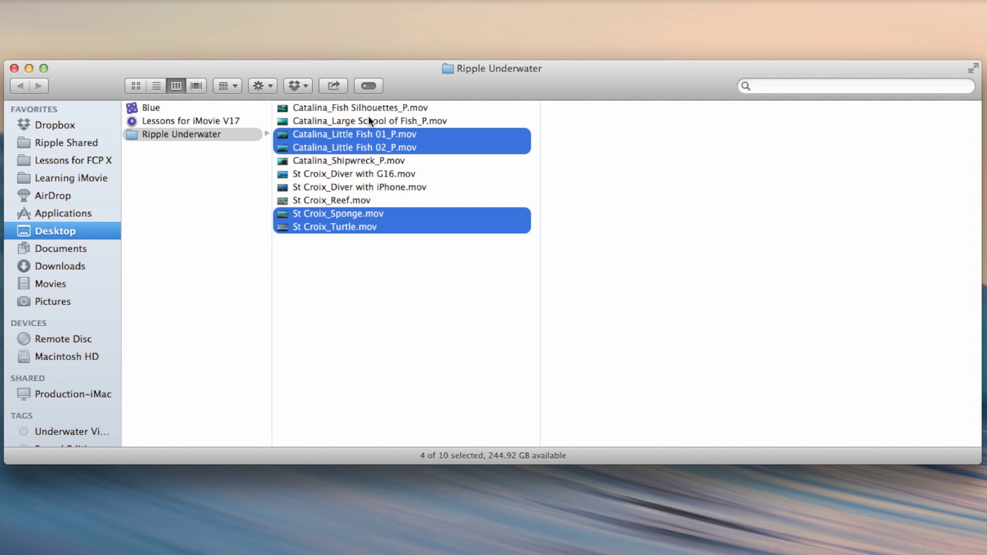
Step: Give the four selected clips a new Marine Life tag
left_click(368, 87)
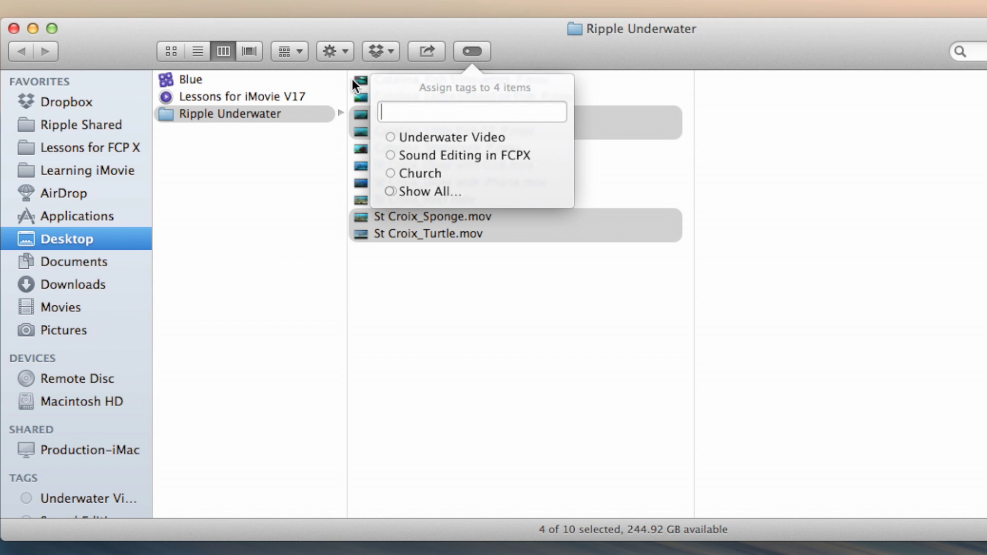
type("Marine Life")
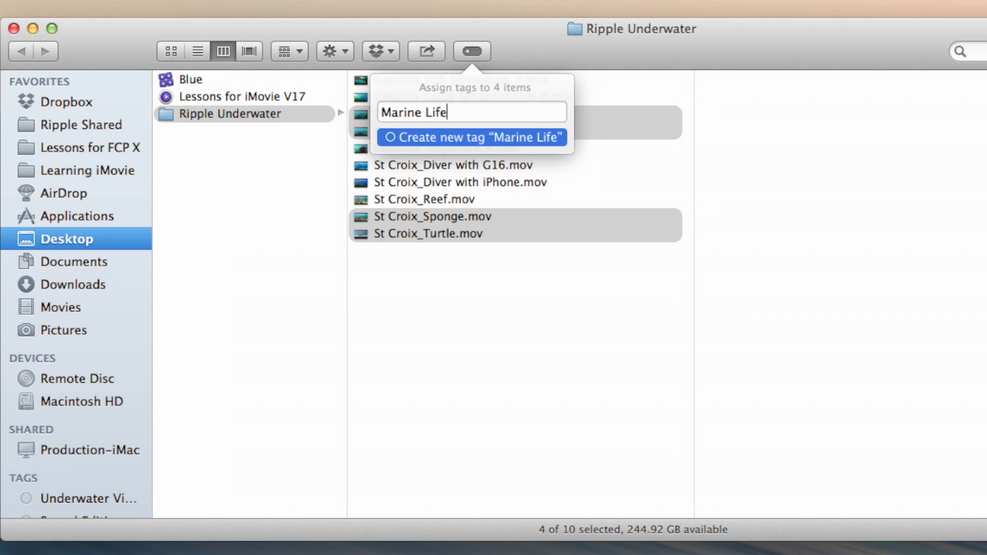
key("Return")
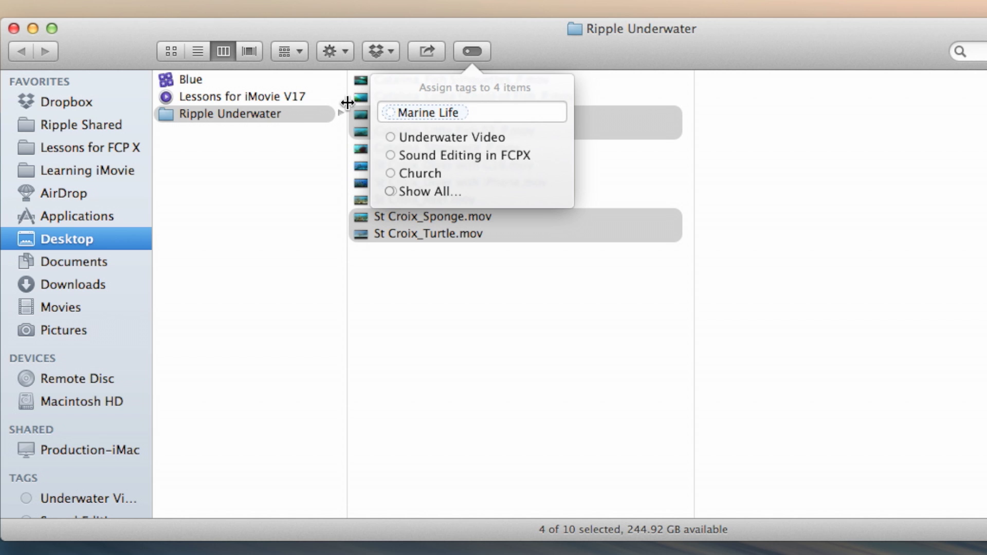
Step: Add the Blue tag to the same clips and apply the tags
left_click(416, 191)
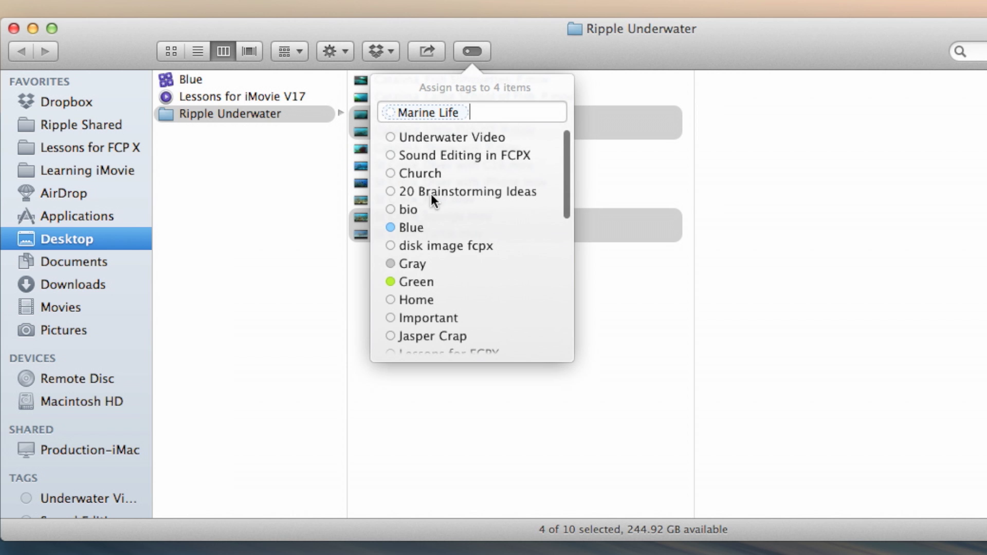
scroll(434, 217, "down", 5)
scroll(435, 217, "up", 4)
scroll(433, 215, "down", 3)
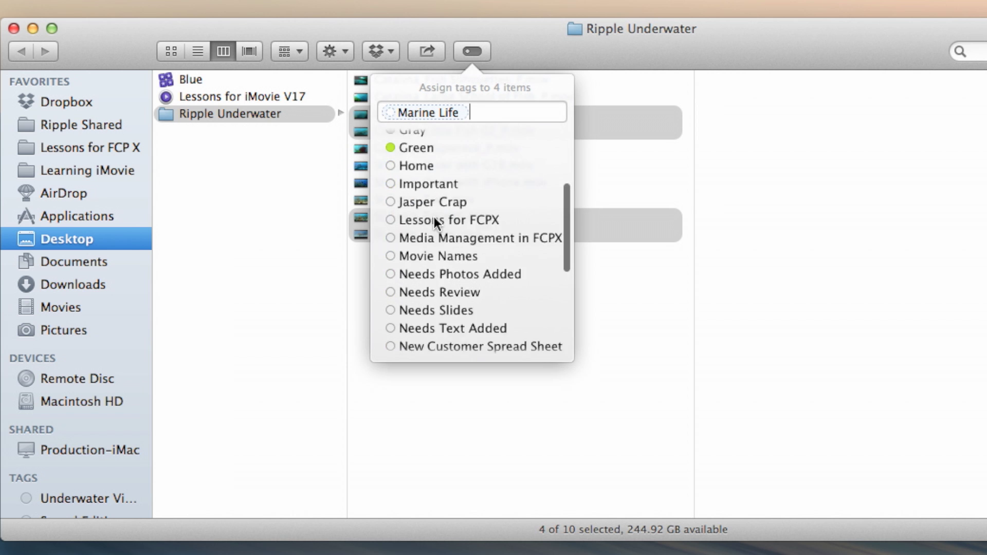
scroll(434, 217, "up", 3)
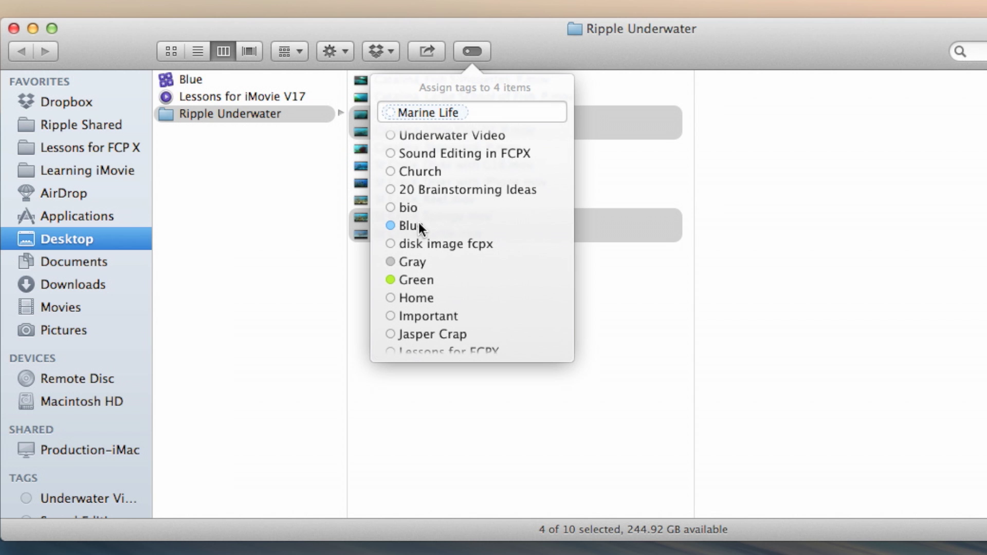
left_click(413, 225)
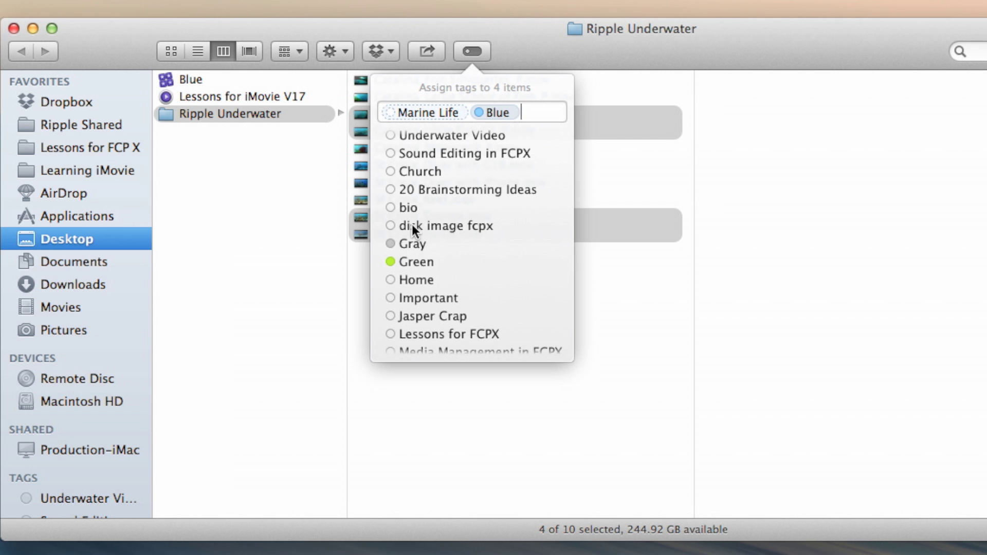
left_click(530, 436)
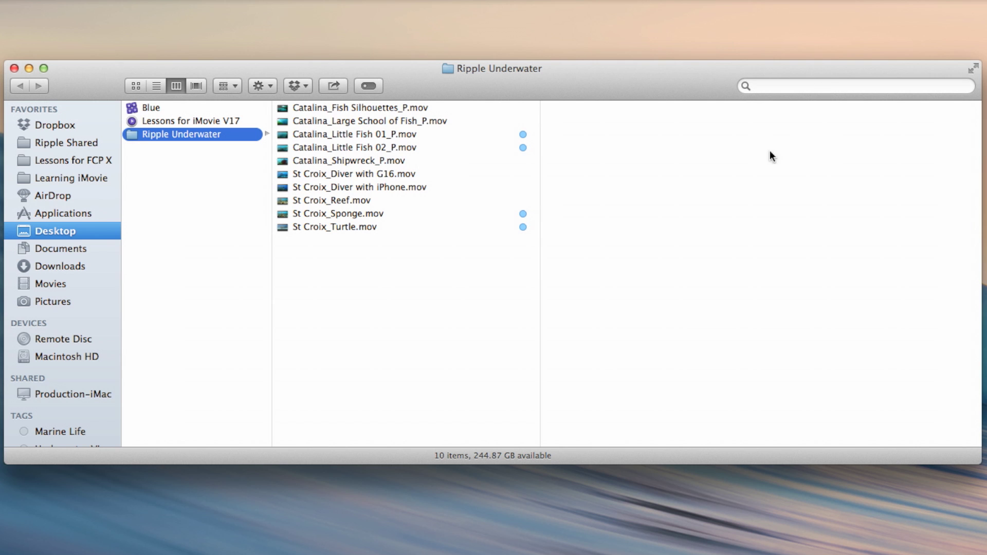
Step: Search the Mac for 'marine life' and preview the Catalina Little Fish 01 and 02 results
left_click(785, 87)
type("marine life")
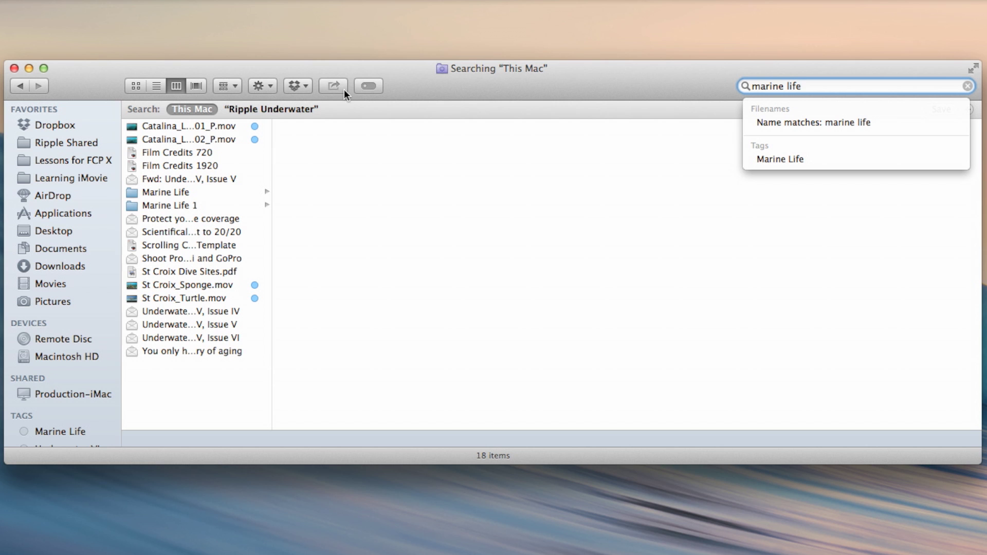
left_click_drag(271, 210, 358, 195)
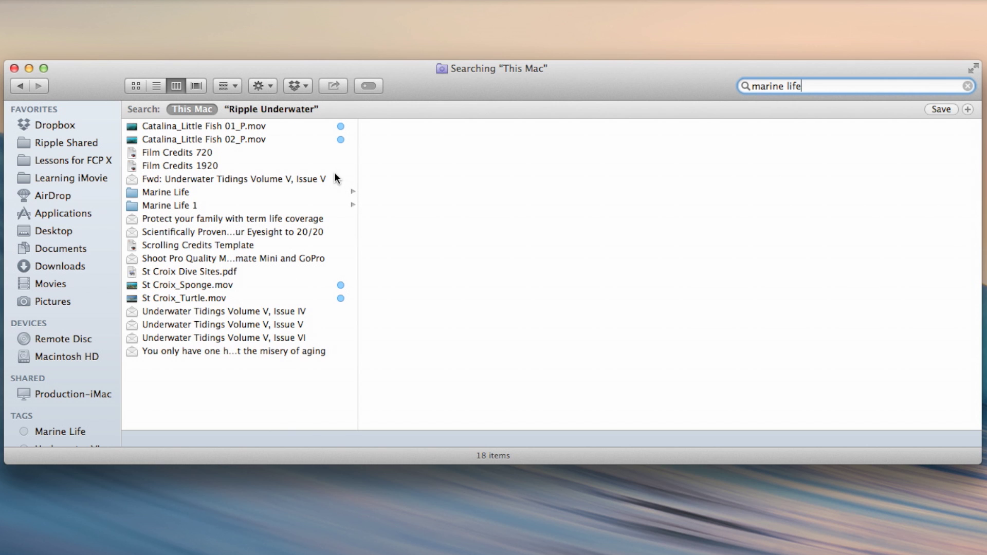
left_click(289, 126)
left_click(291, 139)
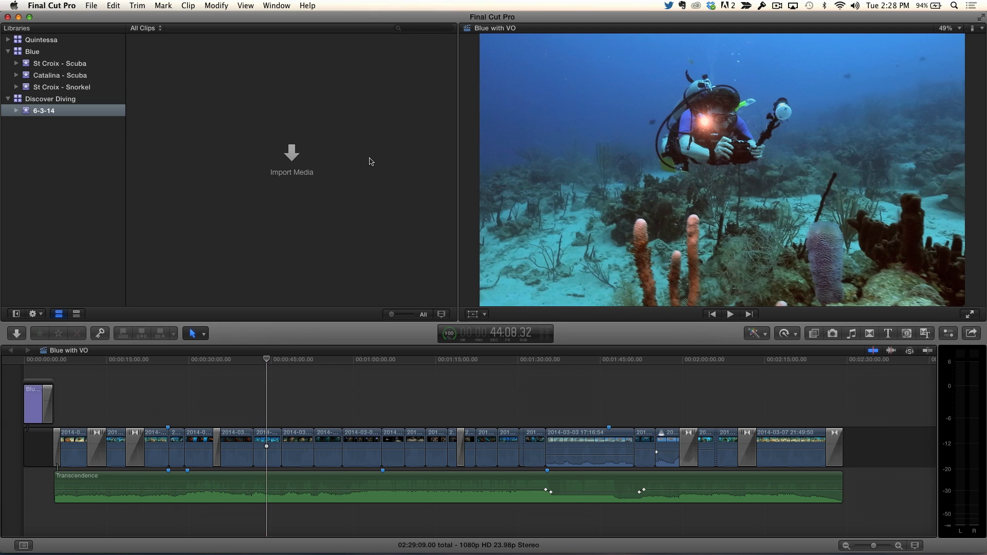
left_click(59, 100)
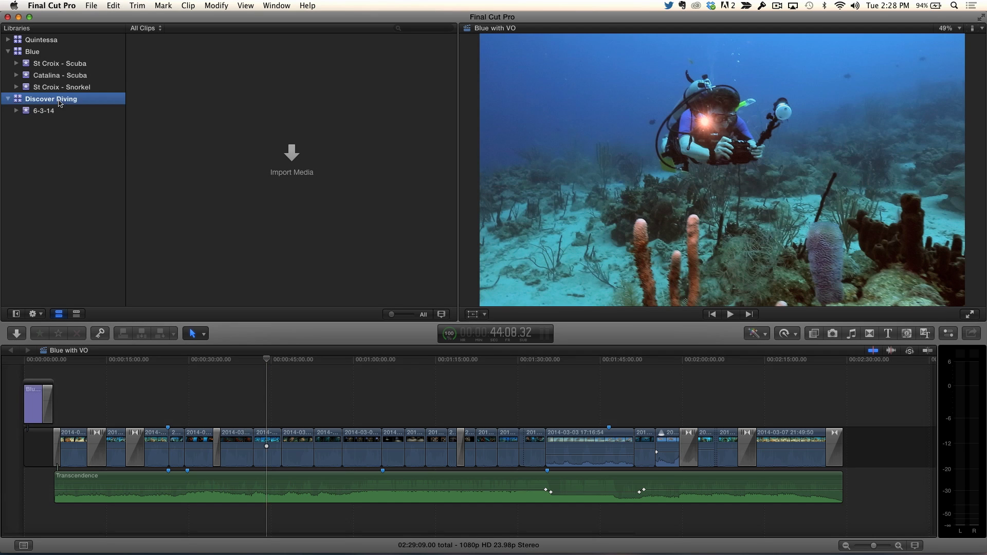
left_click(49, 113)
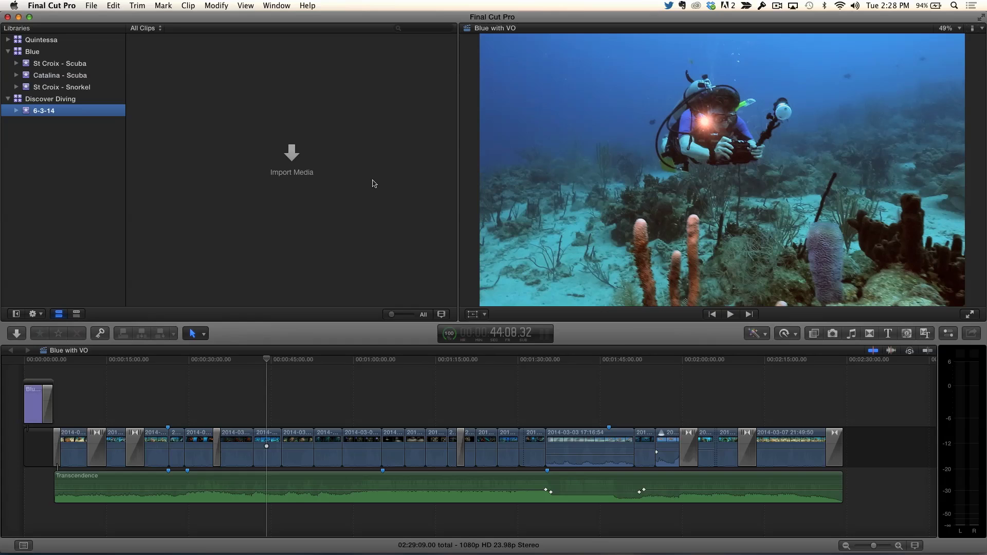
key("super+comma")
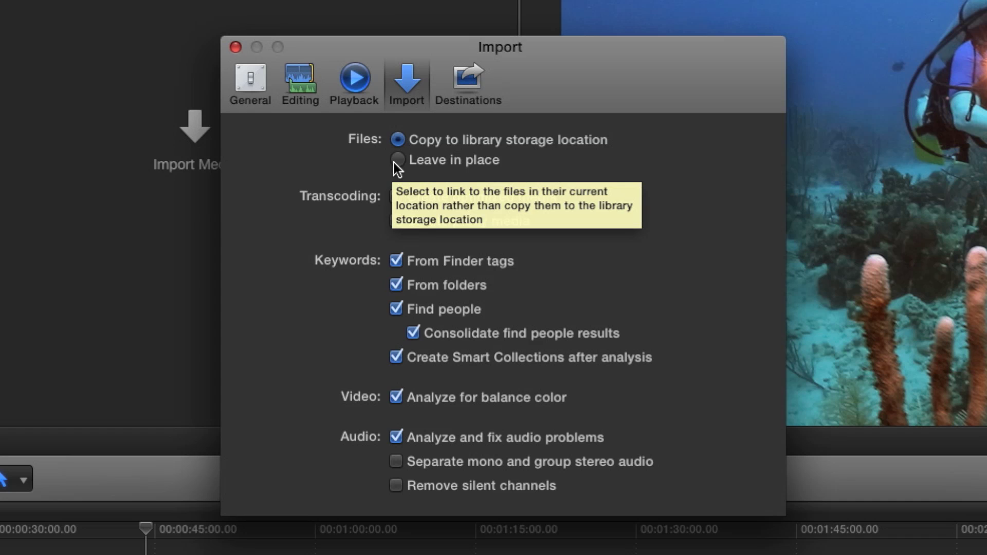
Step: Set imported files to Leave in place and close the Import preferences
left_click(395, 161)
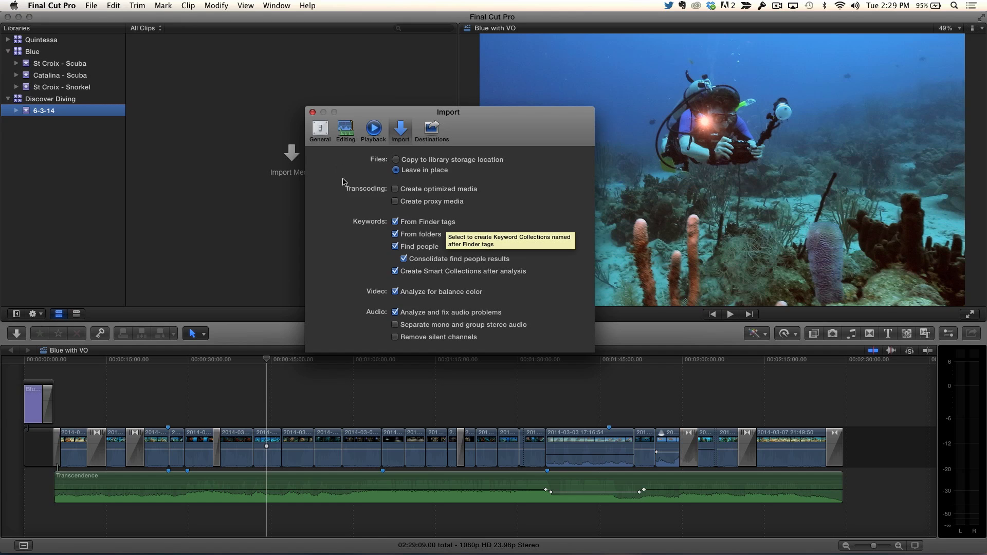
left_click(313, 112)
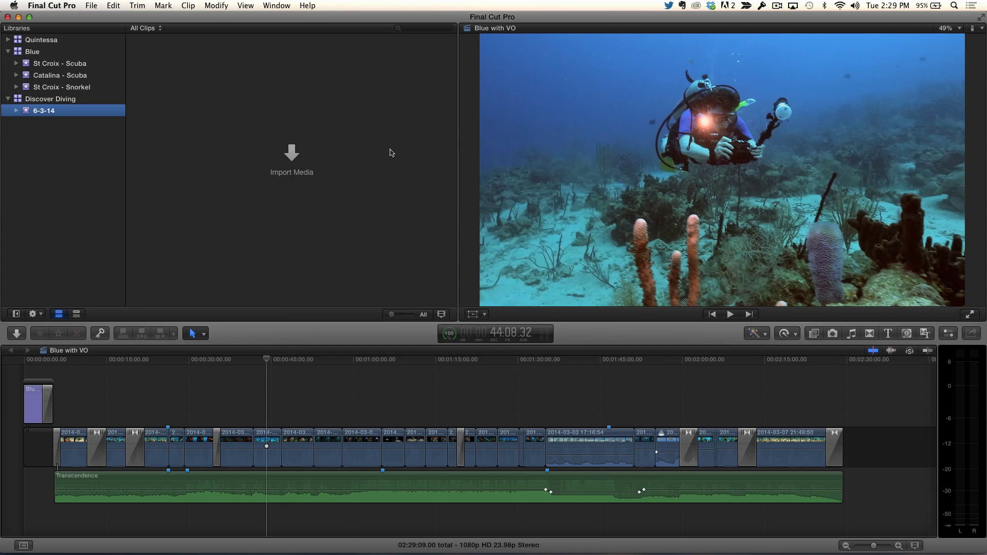
Step: Open the Ripple Underwater folder in a Finder window positioned in front of Final Cut Pro
key("super+Tab")
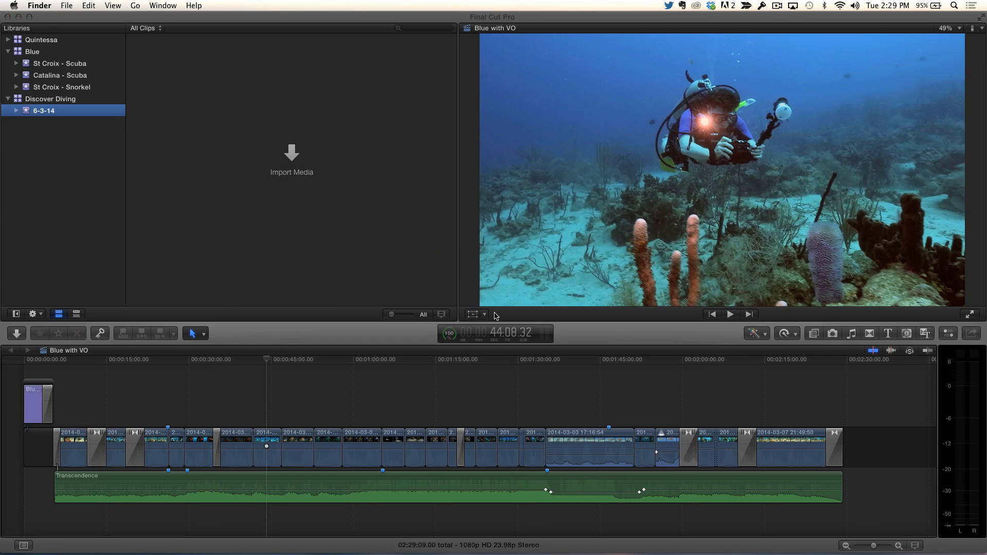
key("super+Tab")
key("super+Tab")
key("super+Tab")
key("super+Tab")
key("super+Tab")
key("super+Tab")
key("super+Tab")
key("super+Tab")
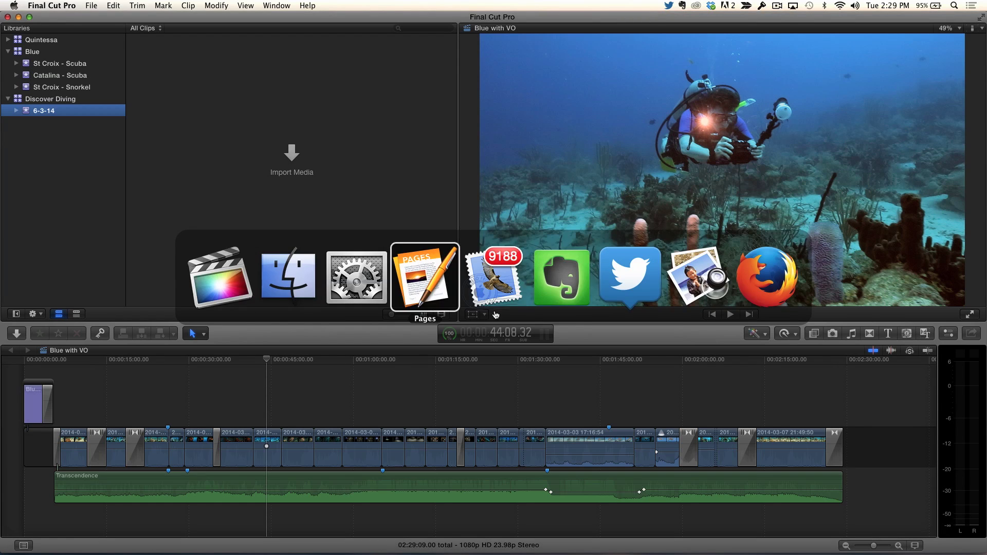
key("super+Tab")
key("super+Tab")
key("super+Tab")
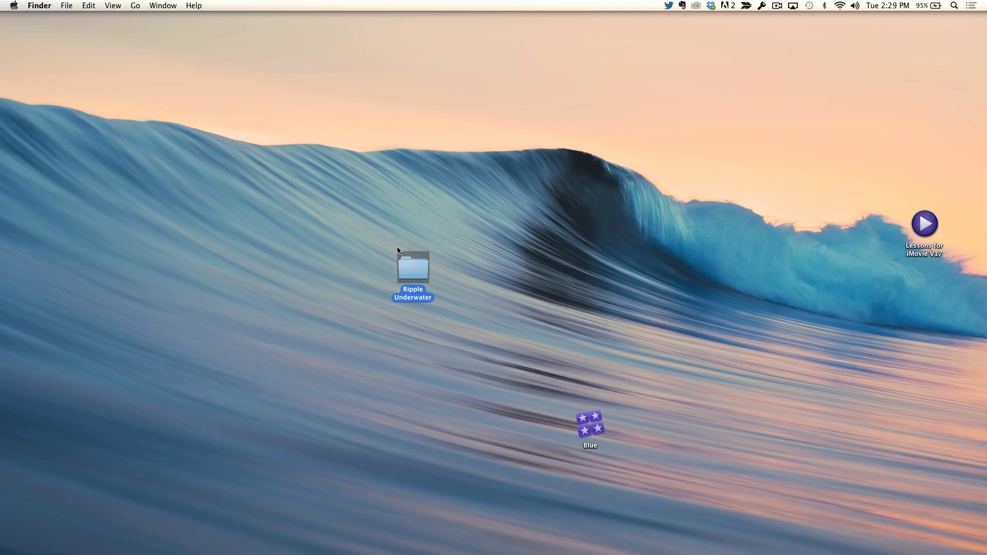
double_click(413, 270)
left_click_drag(469, 63, 567, 158)
key("super+Tab")
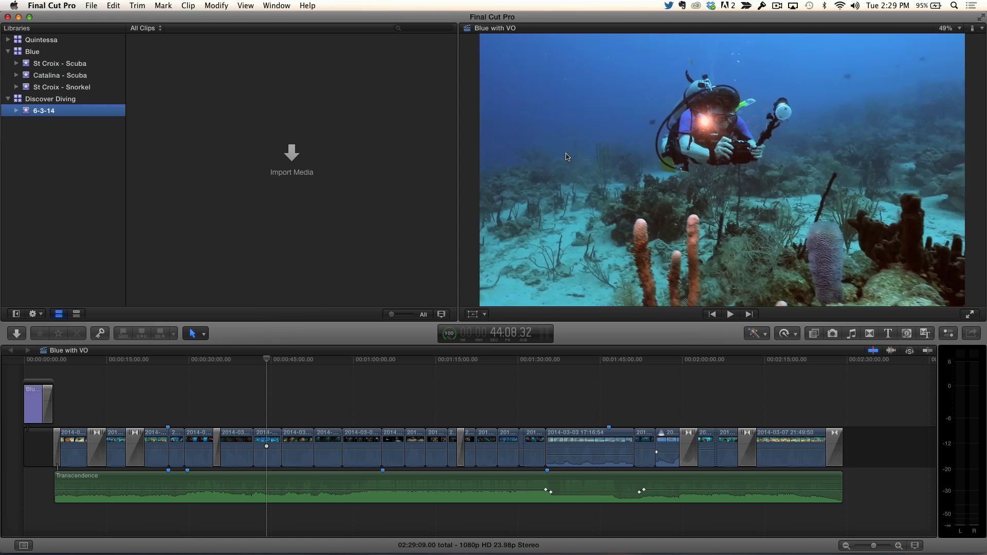
key("super+Tab")
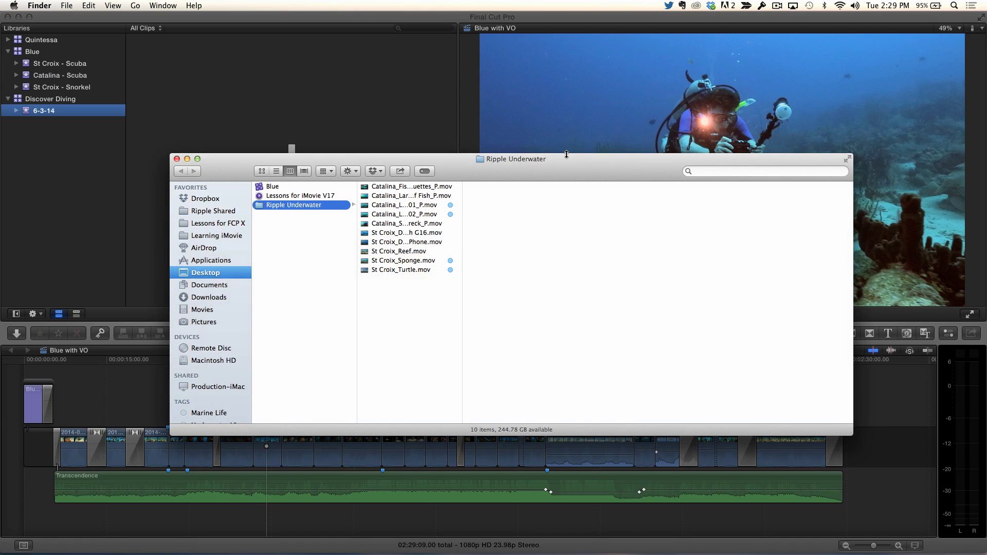
left_click_drag(606, 181, 614, 248)
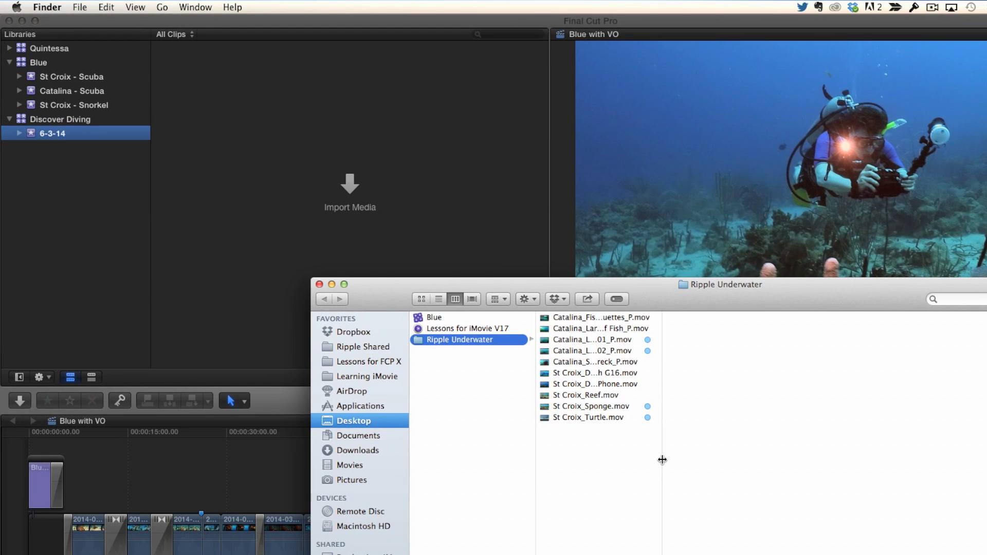
Step: Select all ten Ripple Underwater .mov clips and drop them into the 6-3-14 event browser
left_click_drag(663, 460, 773, 464)
left_click_drag(627, 469, 613, 323)
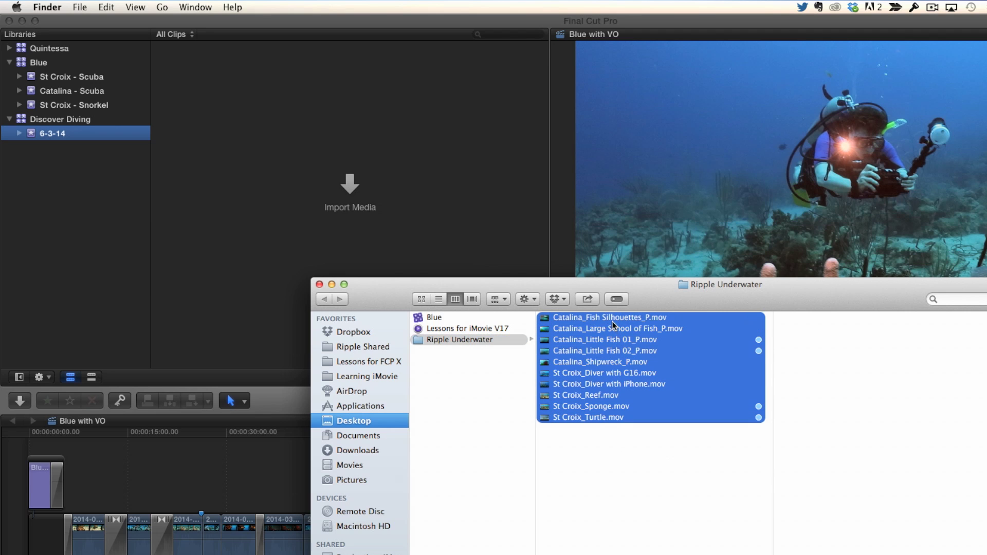
left_click_drag(546, 322, 252, 129)
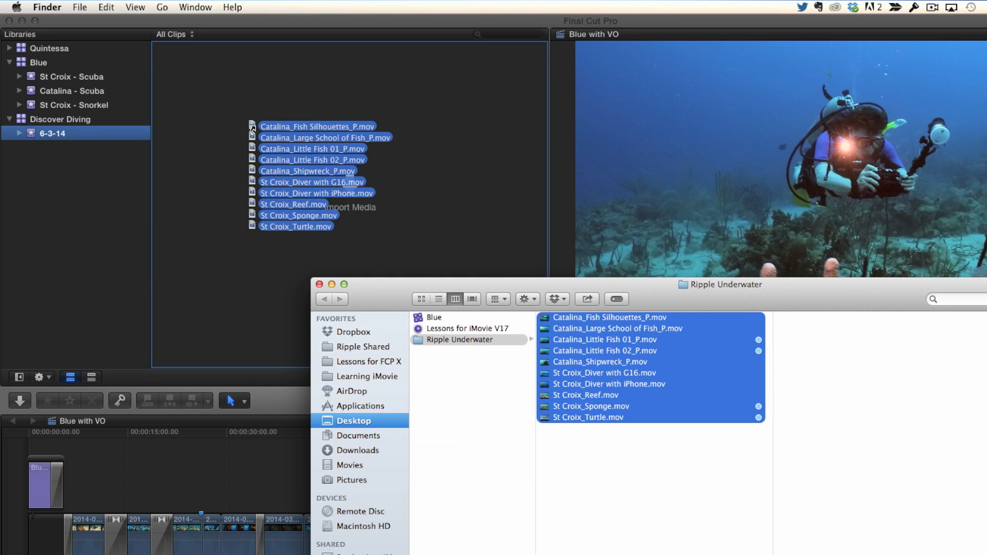
left_click_drag(252, 128, 226, 132)
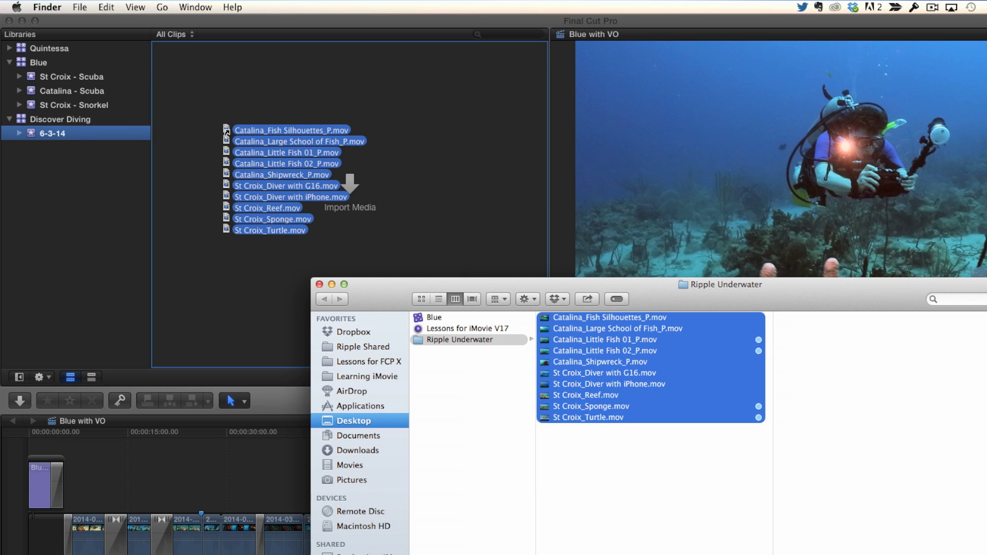
left_click_drag(226, 133, 228, 135)
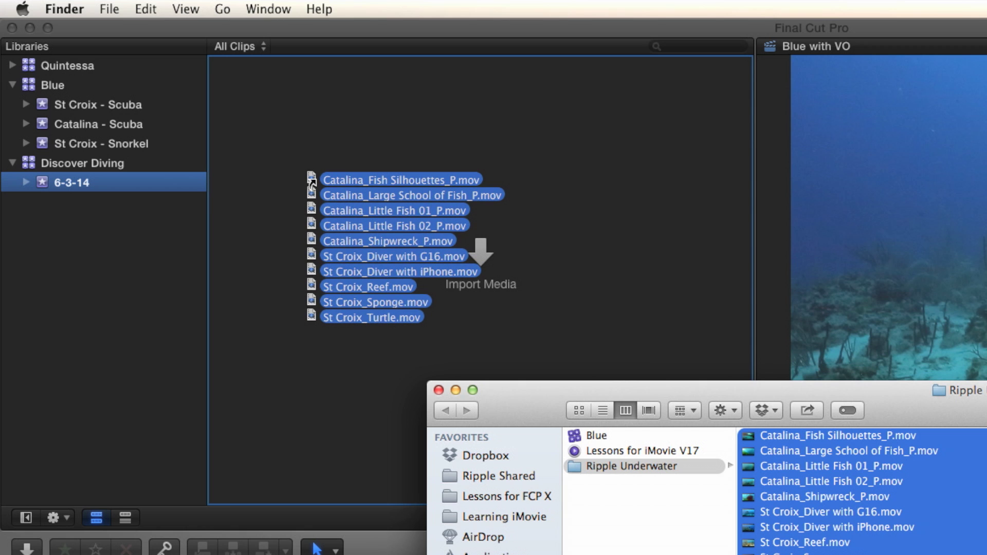
left_click_drag(312, 182, 313, 181)
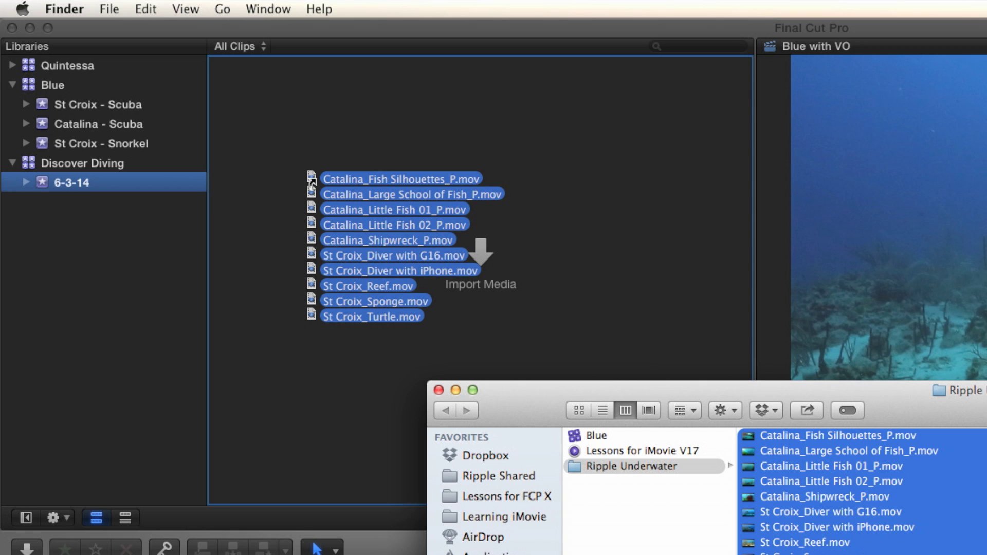
left_click_drag(313, 183, 313, 182)
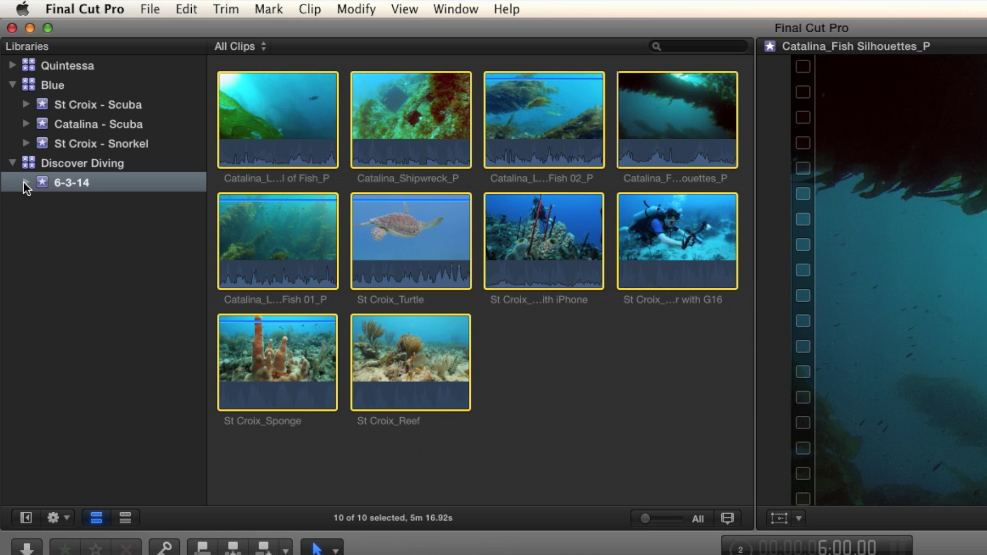
Step: Expand event 6-3-14 and view the four clips in the Marine Life keyword collection
left_click(25, 182)
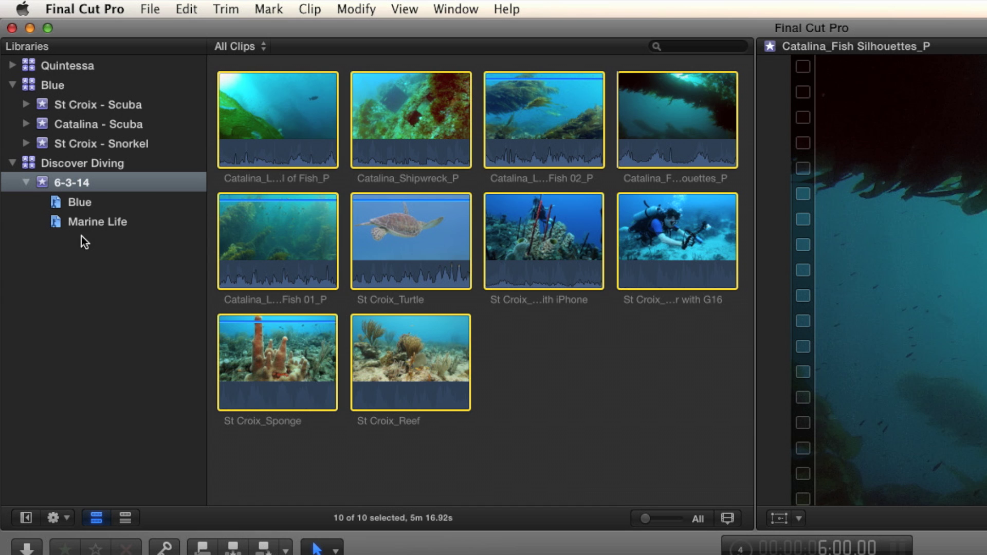
left_click(77, 222)
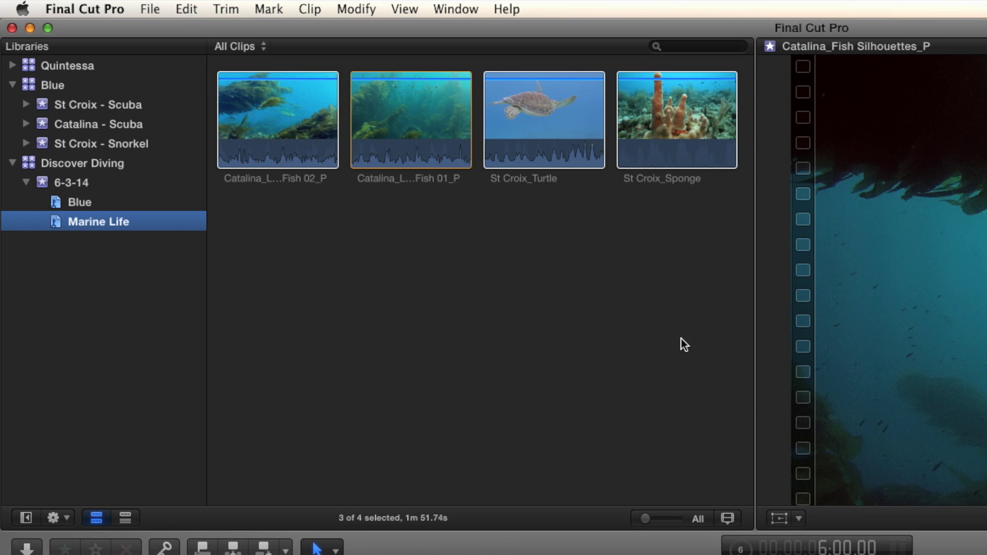
left_click(664, 294)
left_click(643, 134)
left_click(580, 134)
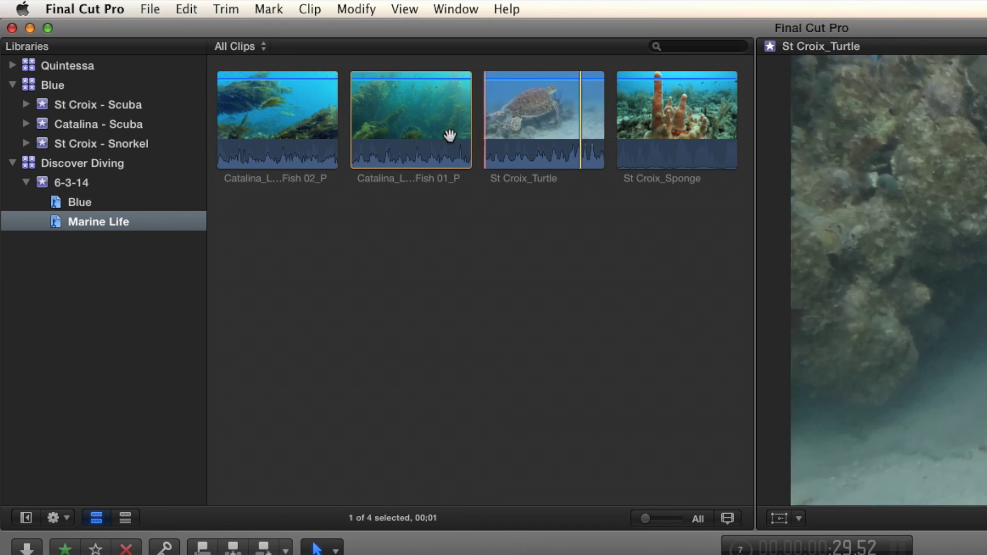
left_click(427, 133)
left_click(283, 143)
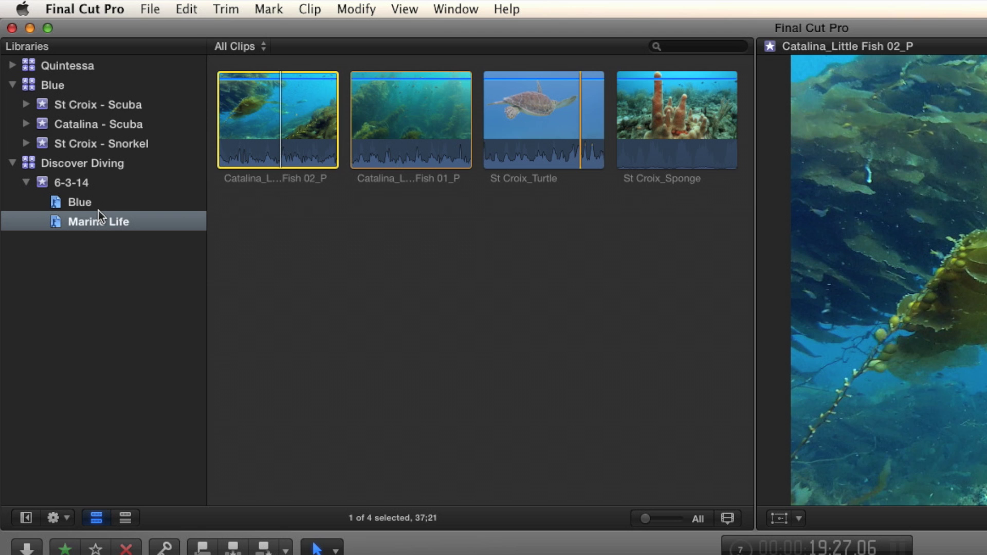
Step: Switch to the Blue keyword collection and select its Little Fish 01 and St Croix_Turtle clips
left_click(99, 205)
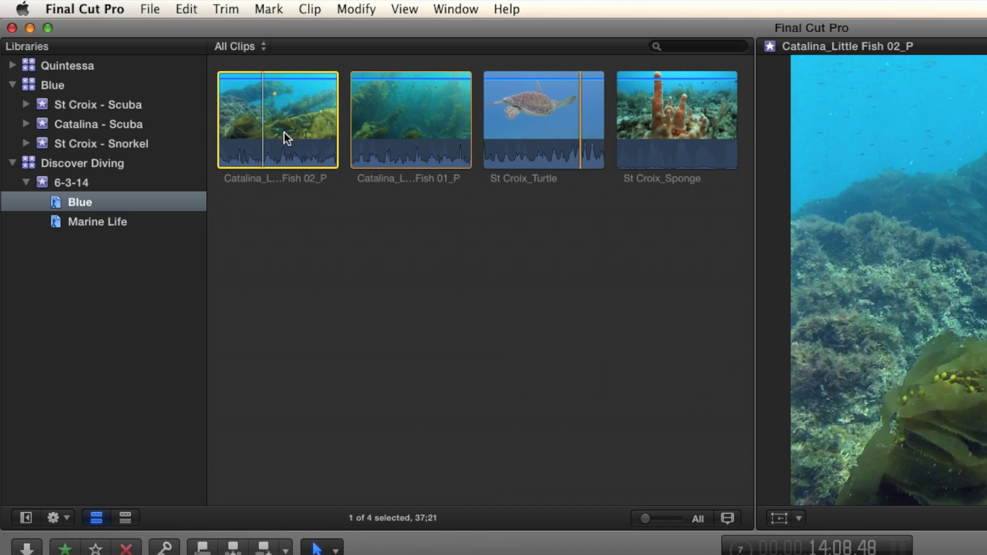
left_click(437, 141)
left_click(572, 115)
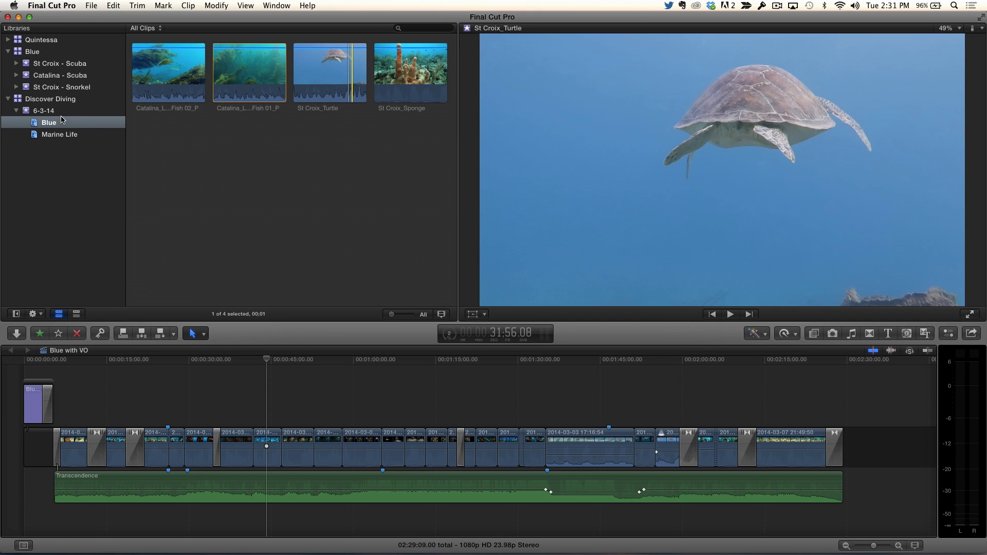
Step: Open Media Import for event 6-3-14 on the connected iPhone, listing only its 91 videos
left_click(59, 113)
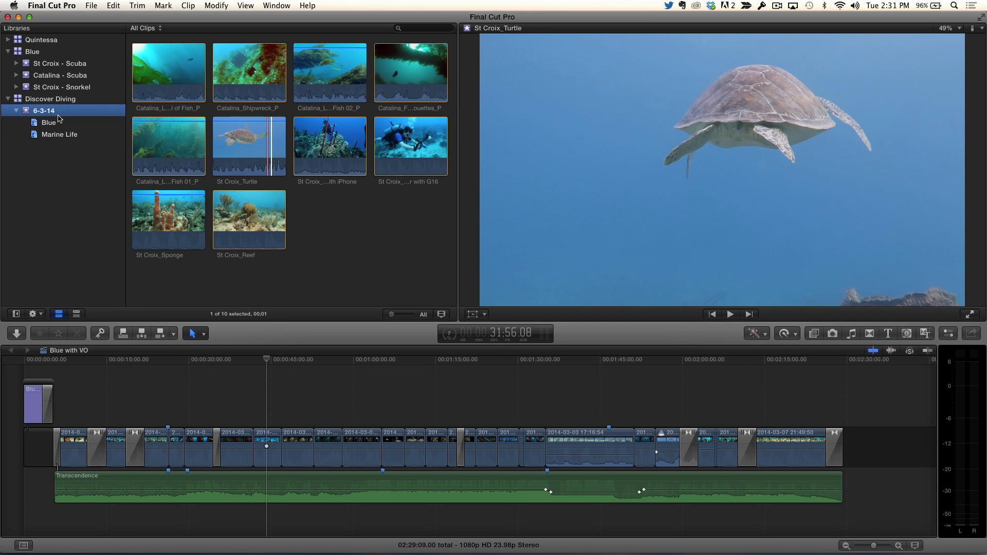
left_click(17, 334)
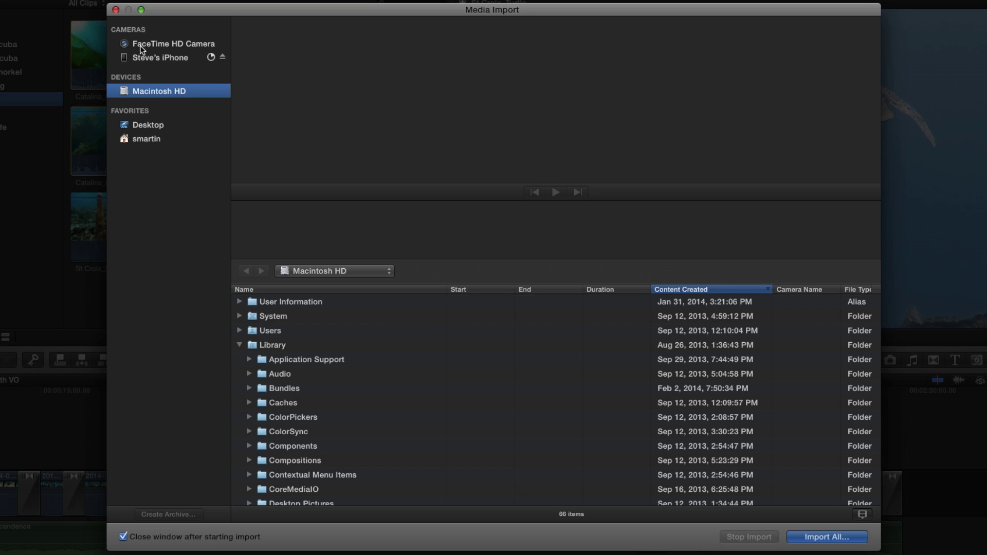
left_click(147, 56)
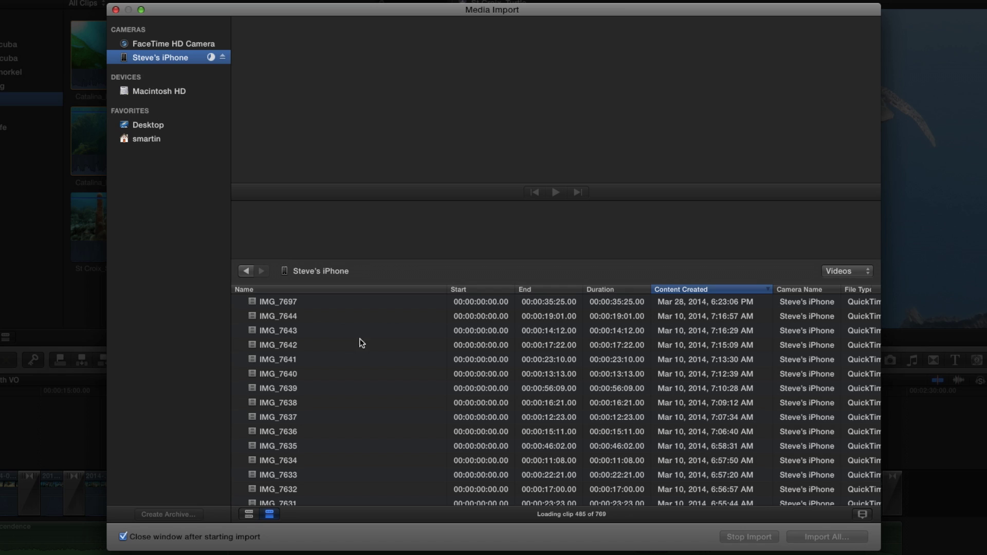
left_click(865, 273)
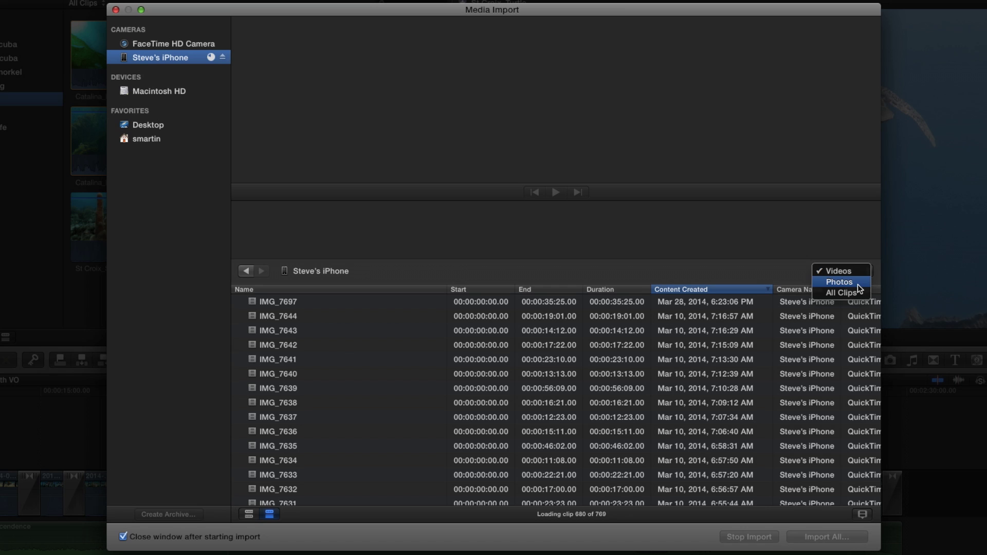
left_click(842, 239)
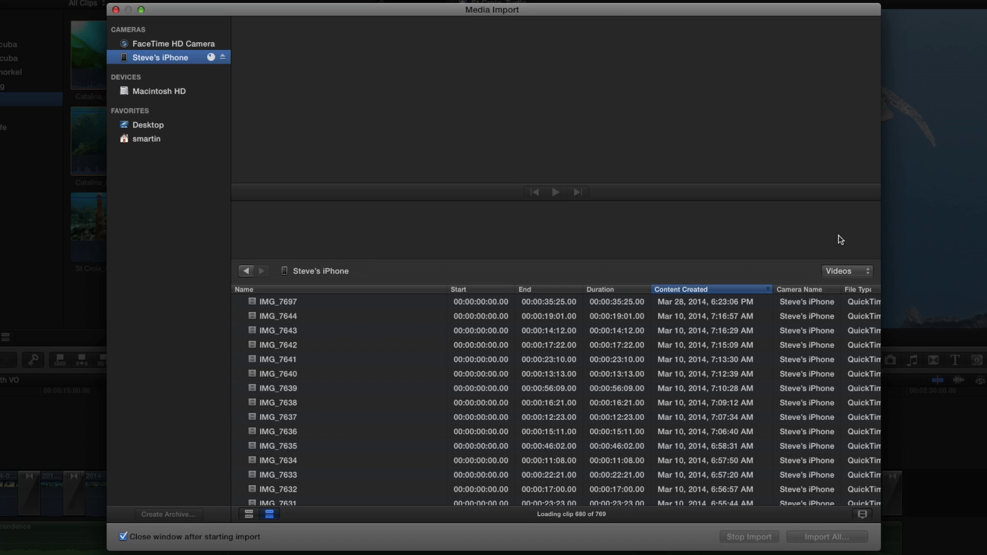
left_click(842, 276)
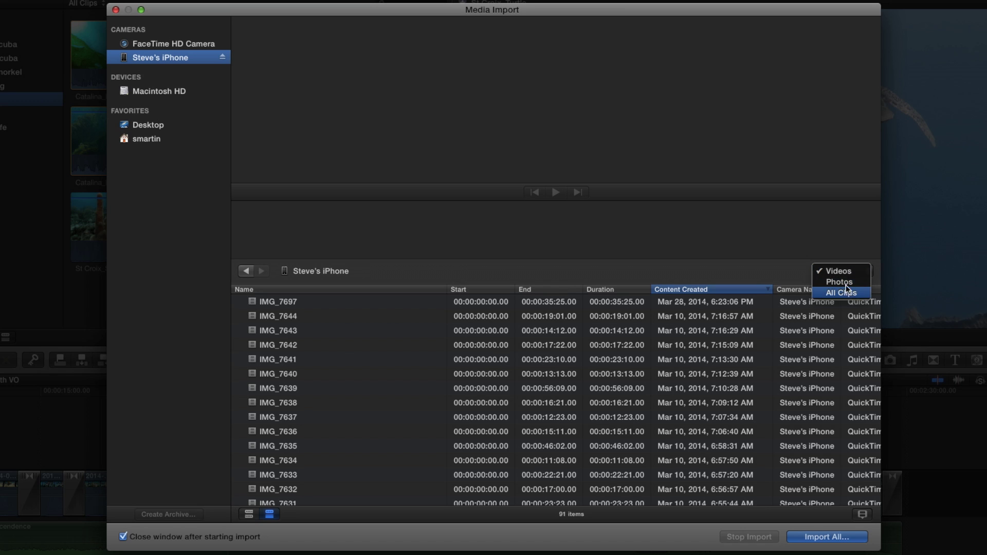
left_click(833, 229)
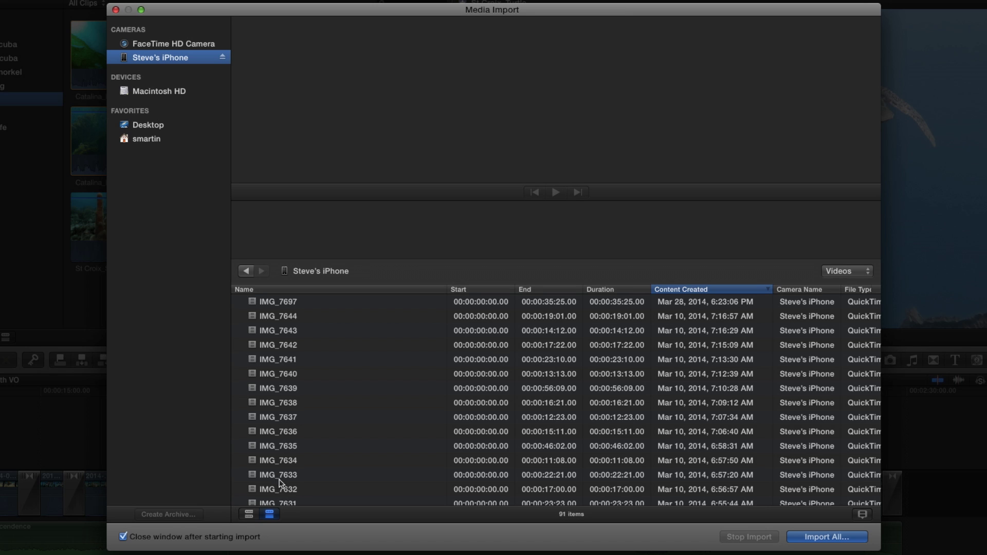
Step: Show the iPhone media as filmstrip thumbnails and list its 678 photos instead of videos
left_click(249, 514)
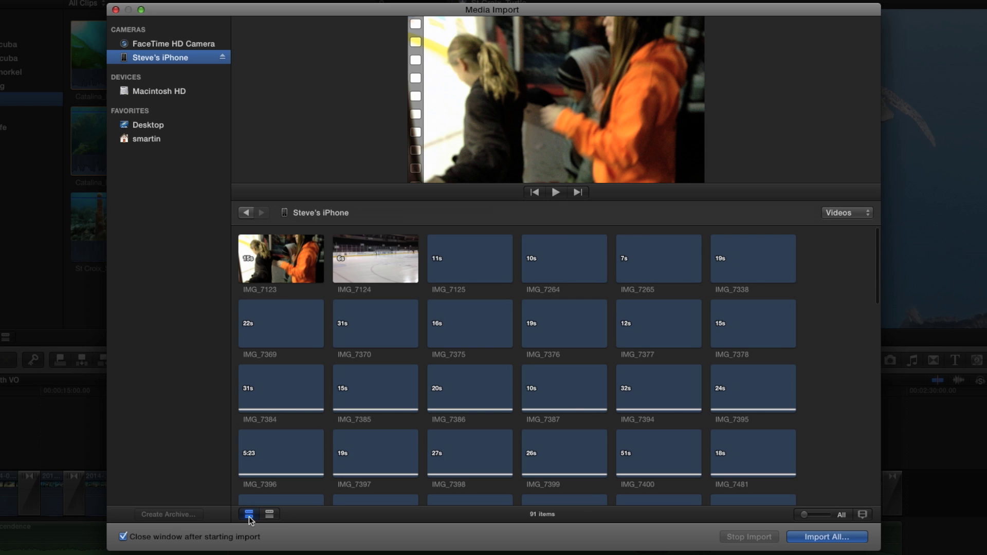
scroll(770, 278, "down", 3)
scroll(770, 278, "down", 6)
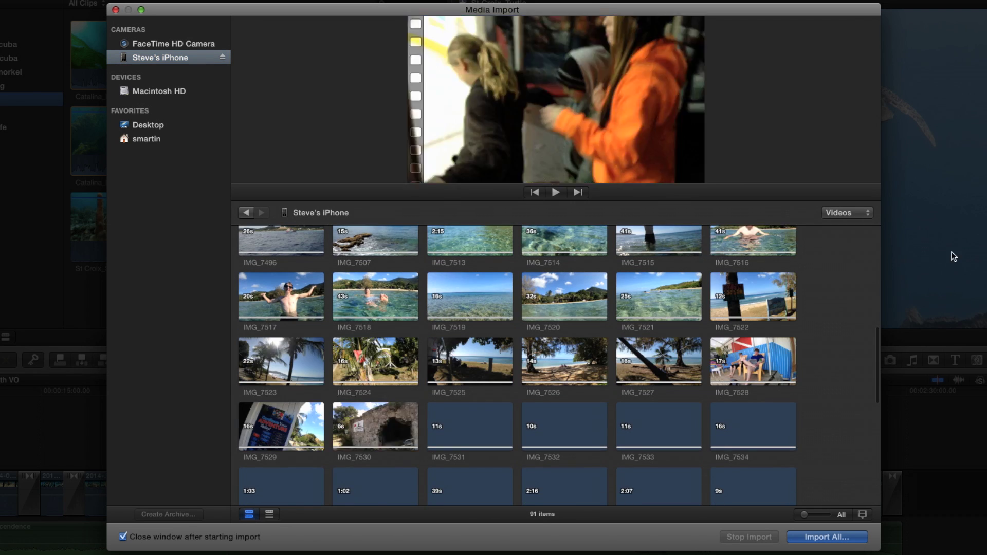
scroll(878, 292, "up", 1)
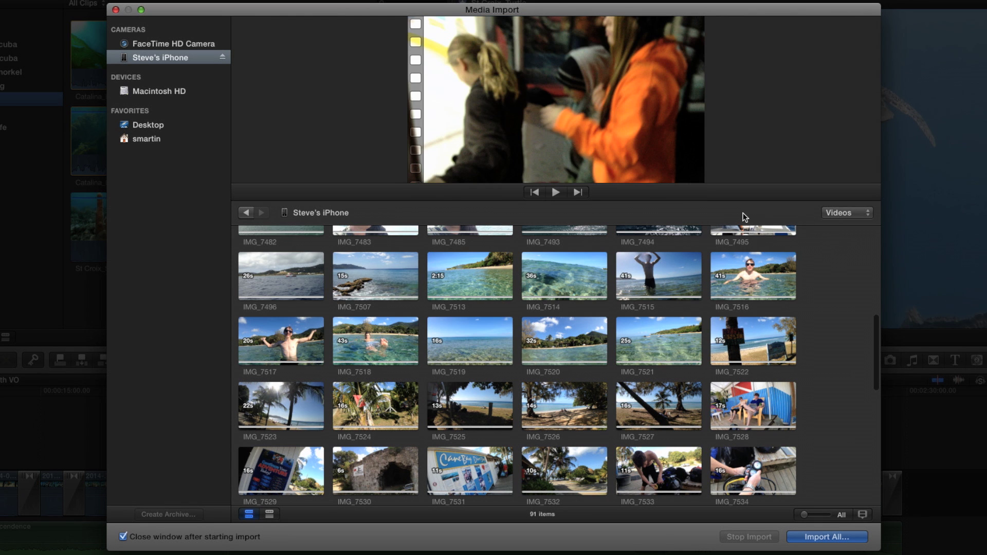
left_click(864, 213)
left_click(857, 223)
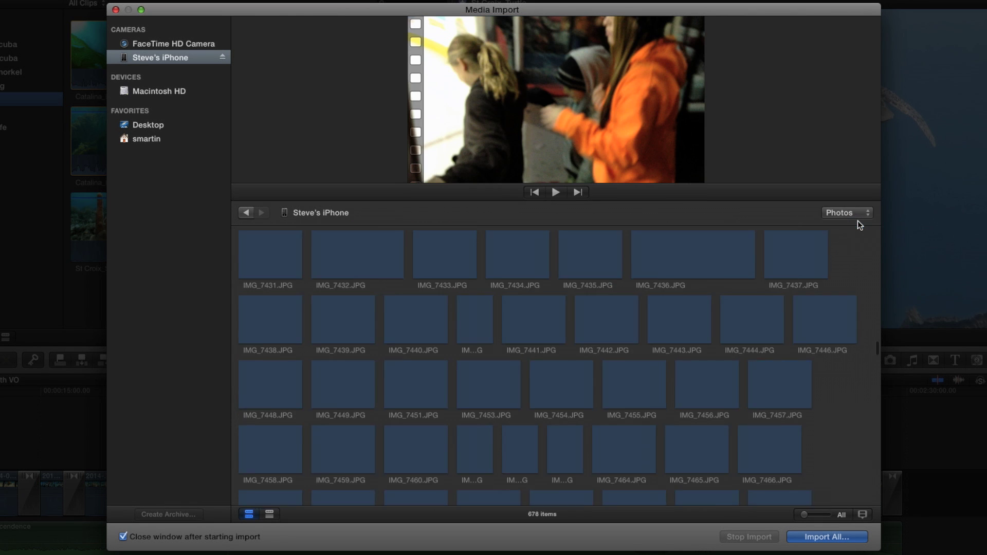
scroll(699, 301, "down", 20)
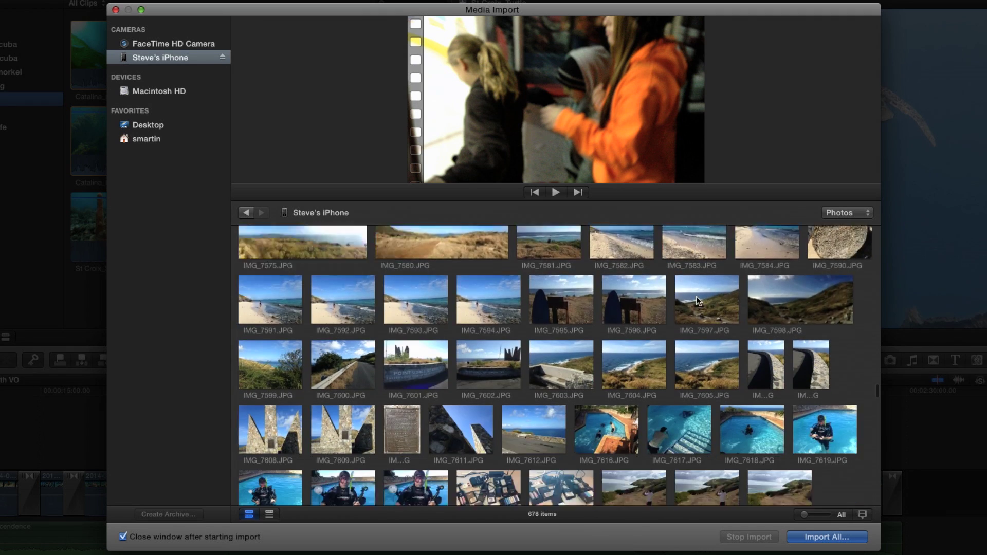